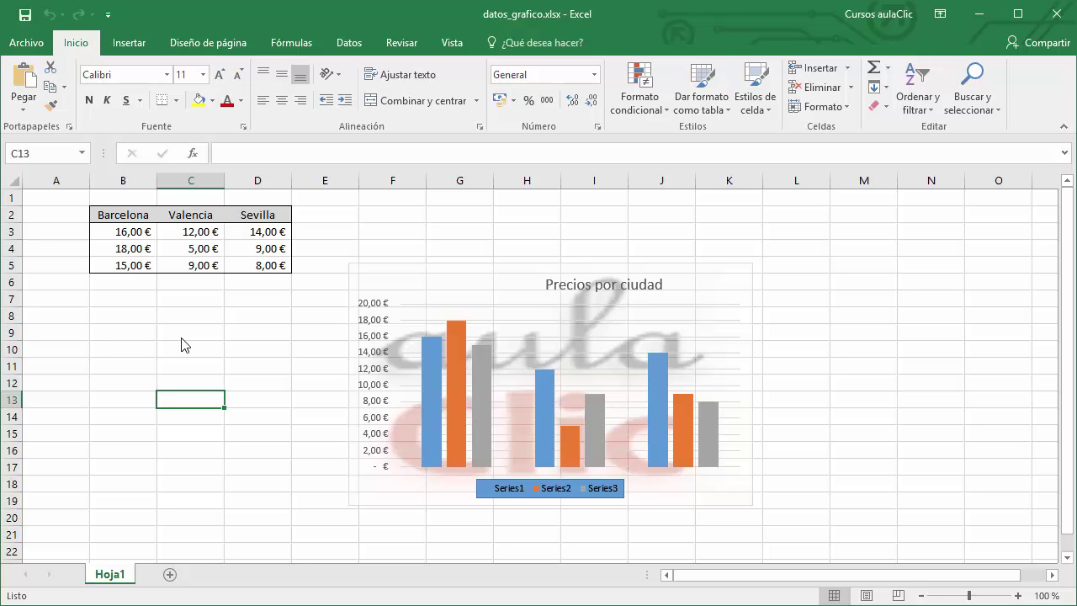
Use the Formato size spinners to make the Precios por ciudad chart 8 cm tall and 13 cm wide
click(444, 267)
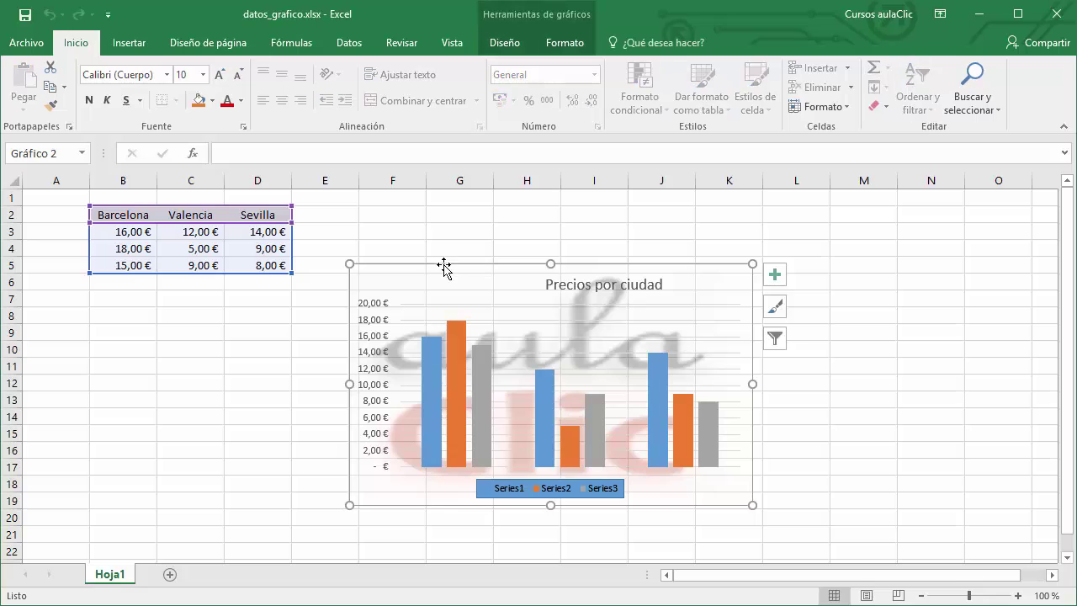
click(569, 49)
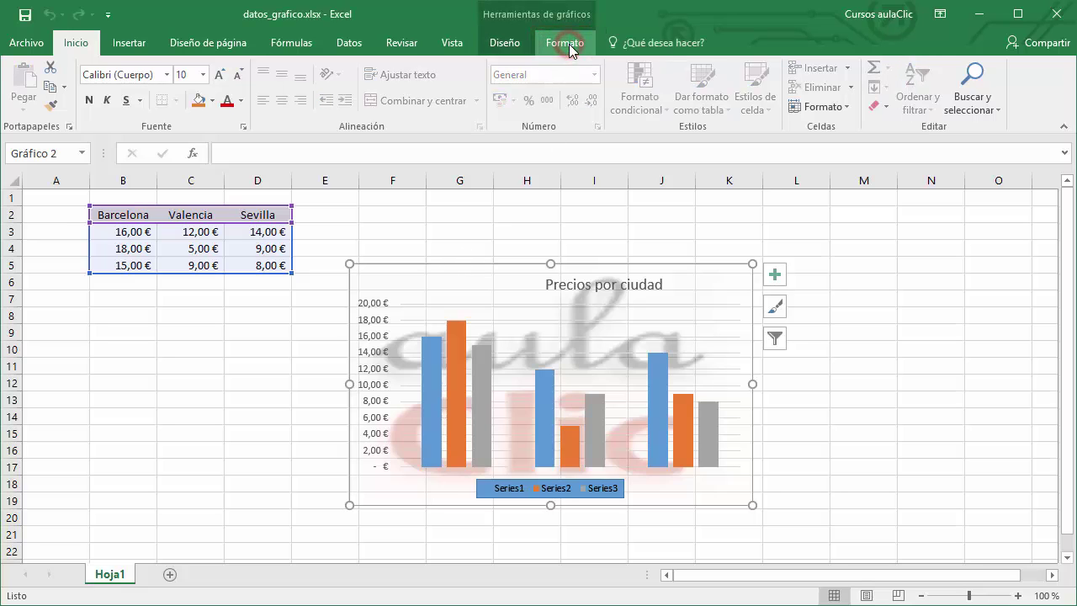
click(570, 49)
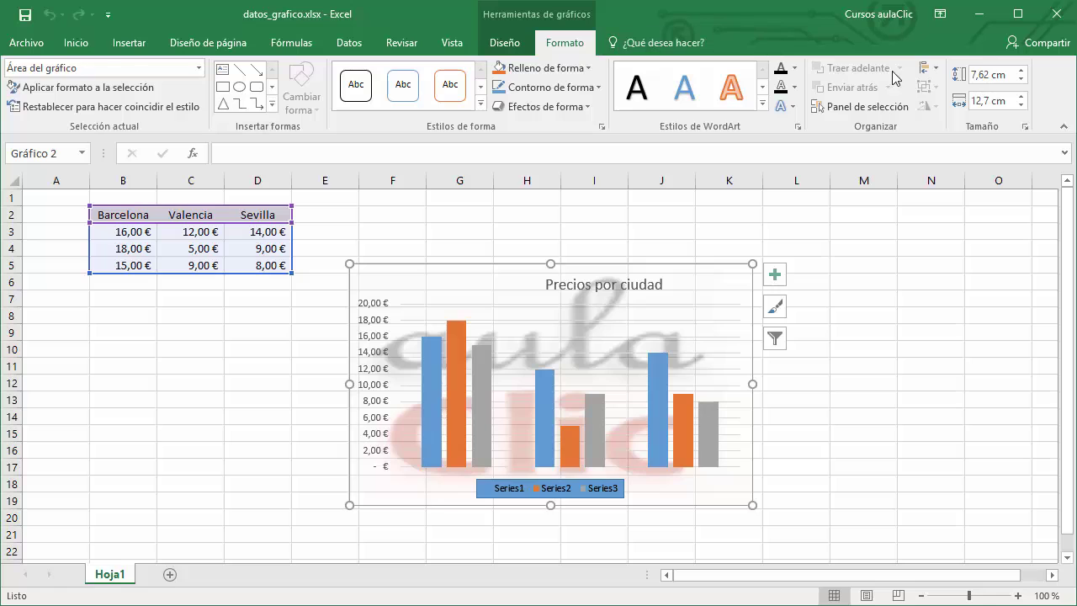
click(1021, 71)
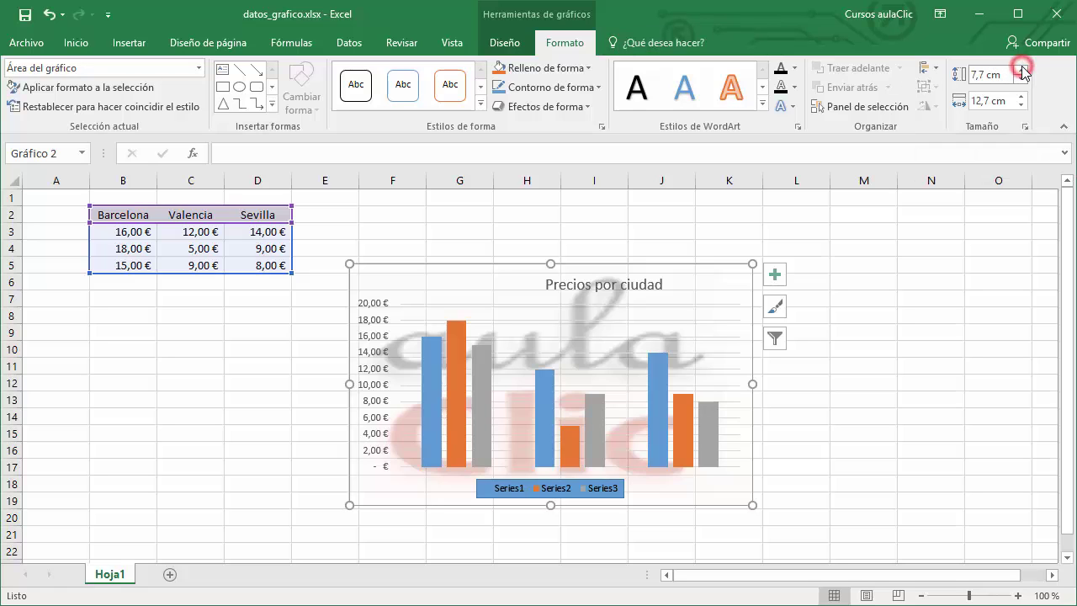
click(1022, 70)
click(1022, 70)
click(1021, 70)
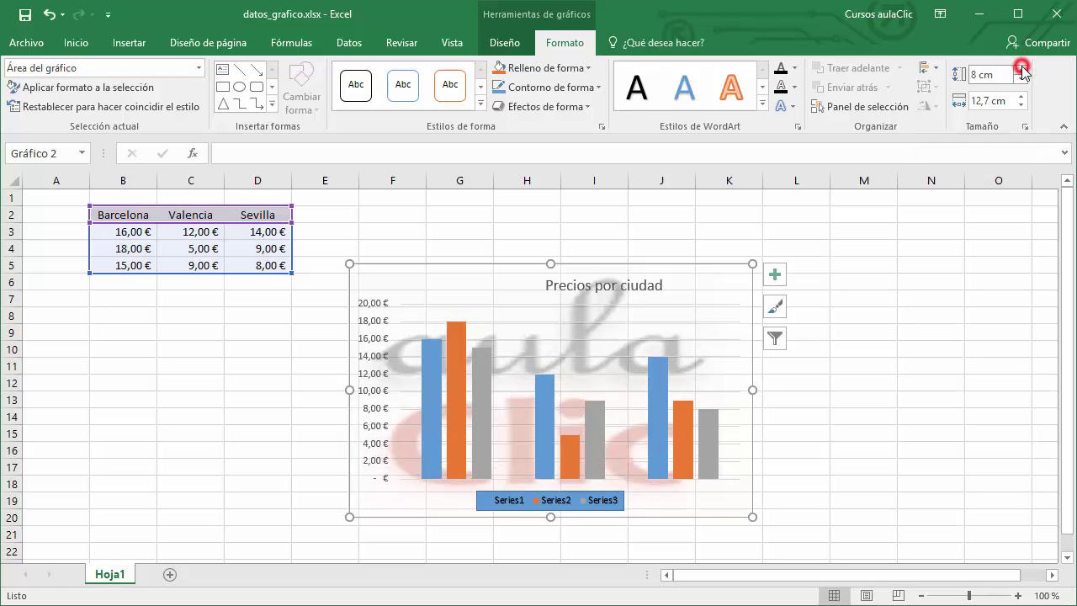
click(1022, 96)
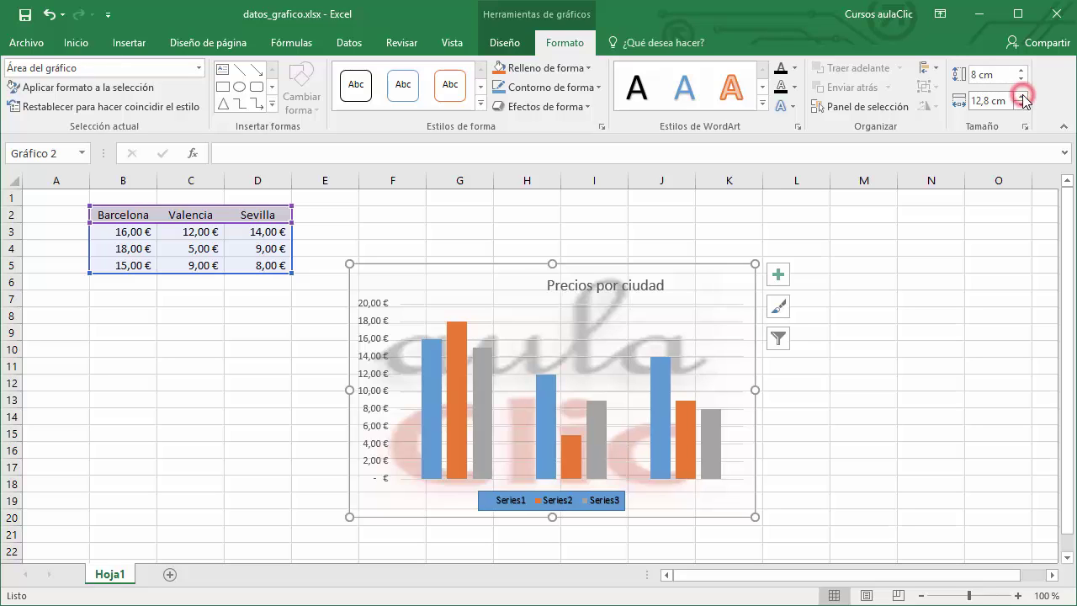
click(1021, 97)
click(1021, 97)
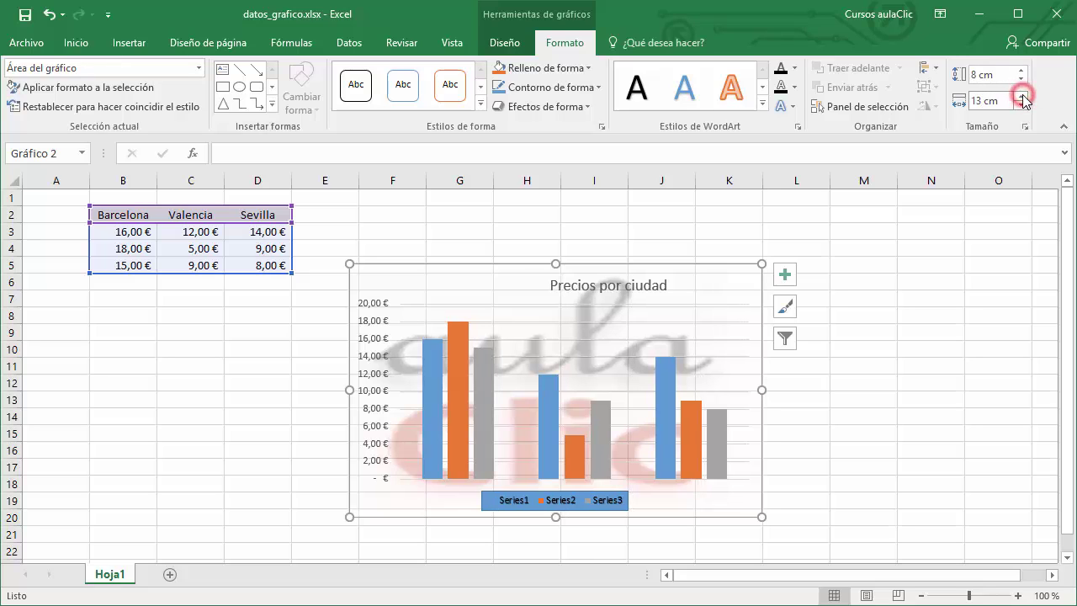
Change the chart height from 8 cm to 9 cm
click(978, 76)
drag(978, 76, 994, 79)
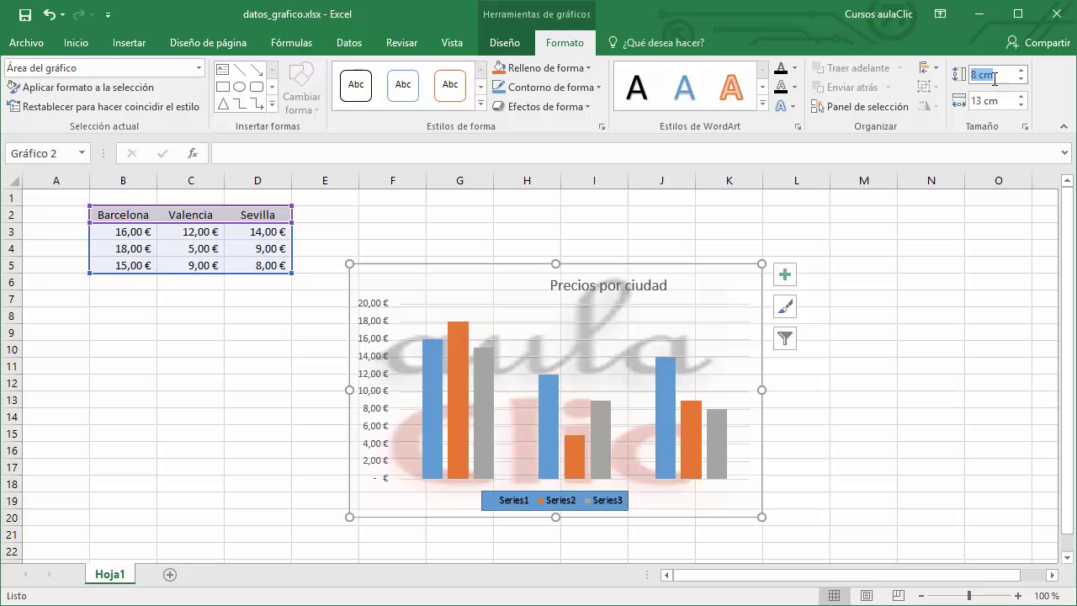
text(9)
text( cm)
key(Return)
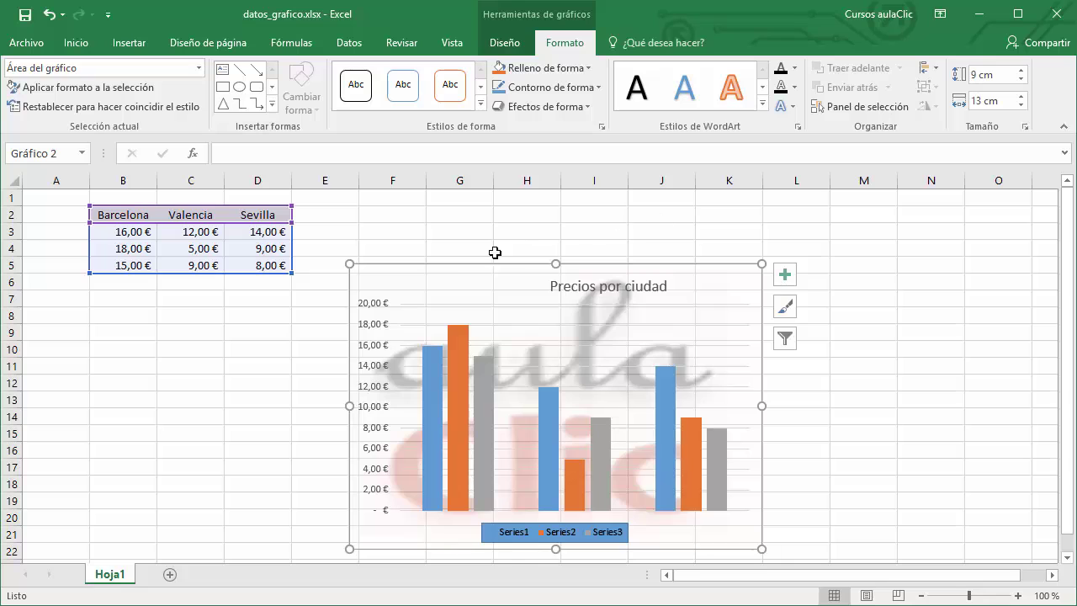
Nudge the chart slightly to the right beside the price table
drag(354, 264, 381, 272)
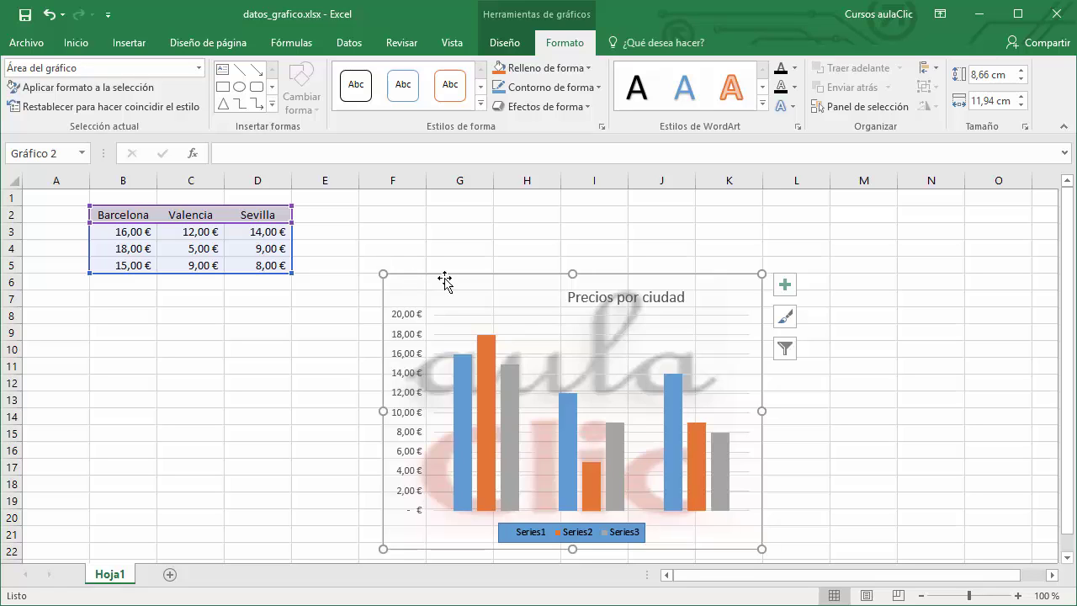
Centre the chart title, put the legend at the bottom right, and raise the chart to rows 4–19
drag(577, 302, 520, 299)
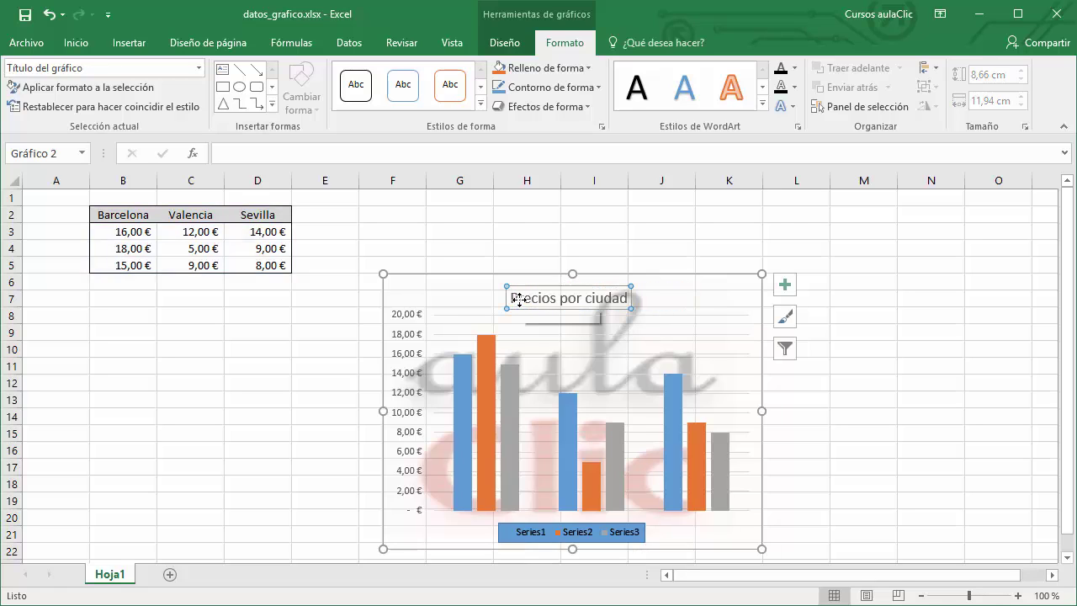
drag(551, 526, 721, 524)
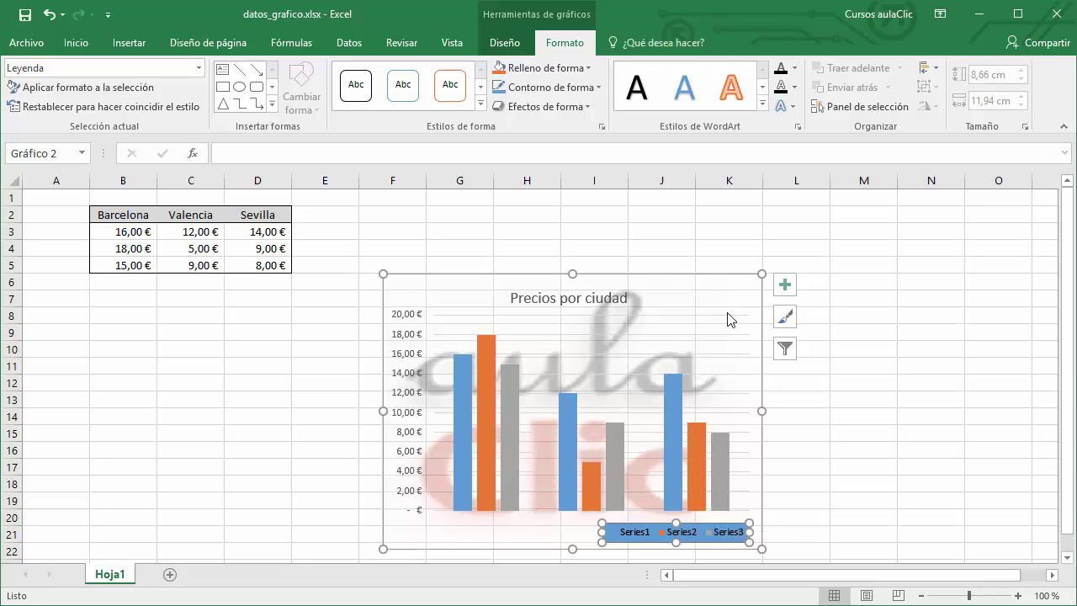
drag(710, 272, 702, 225)
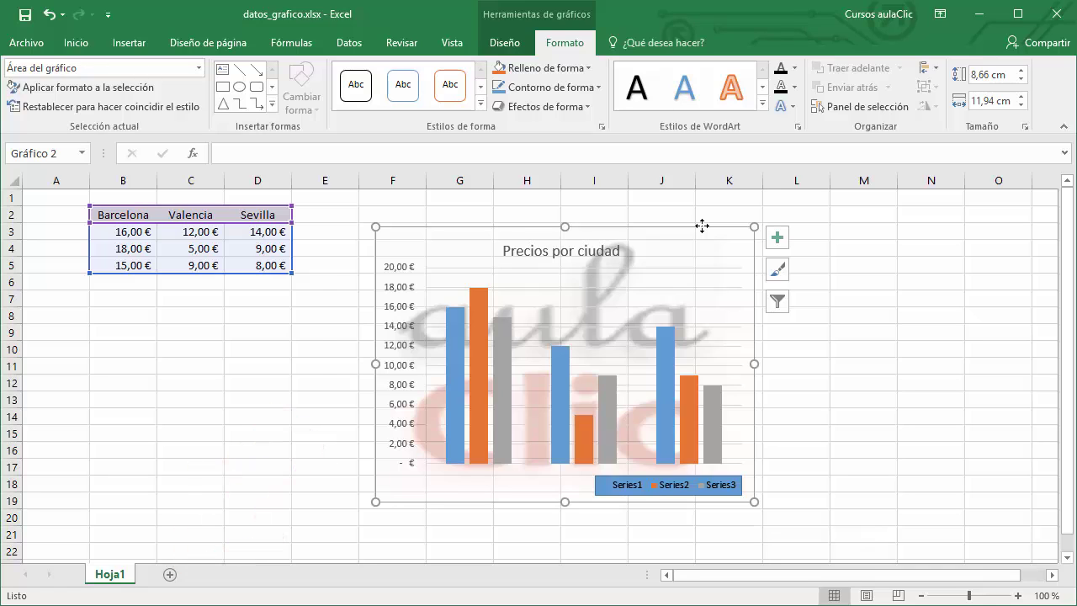
Add an empty sheet Hoja2, then go back to the chart on Hoja1
click(168, 574)
click(116, 575)
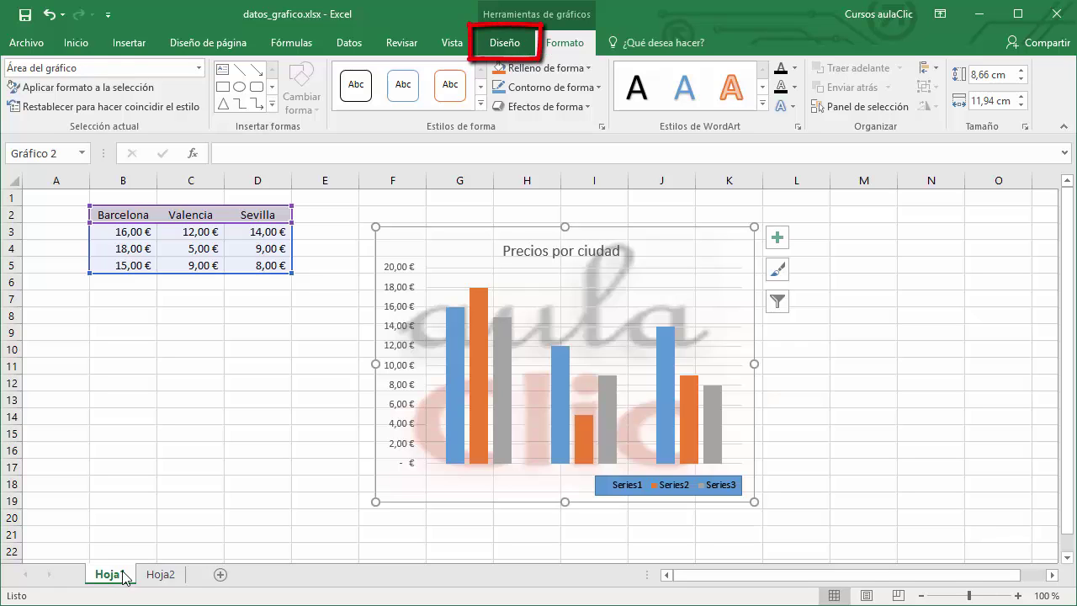
click(509, 42)
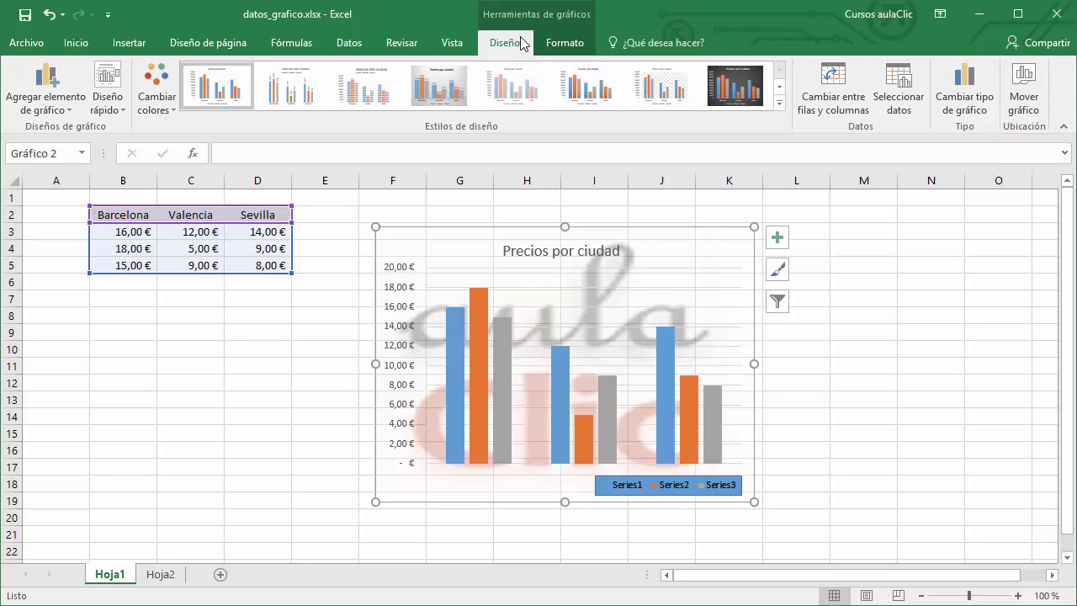
Relocate the chart as an object on Hoja2 with Mover gráfico
click(1024, 84)
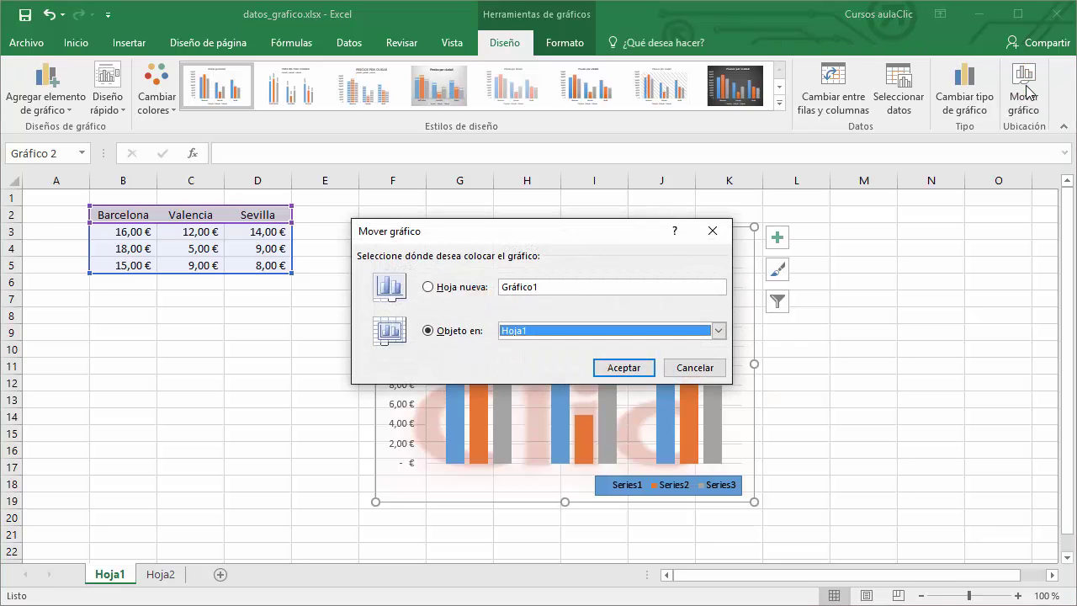
click(664, 332)
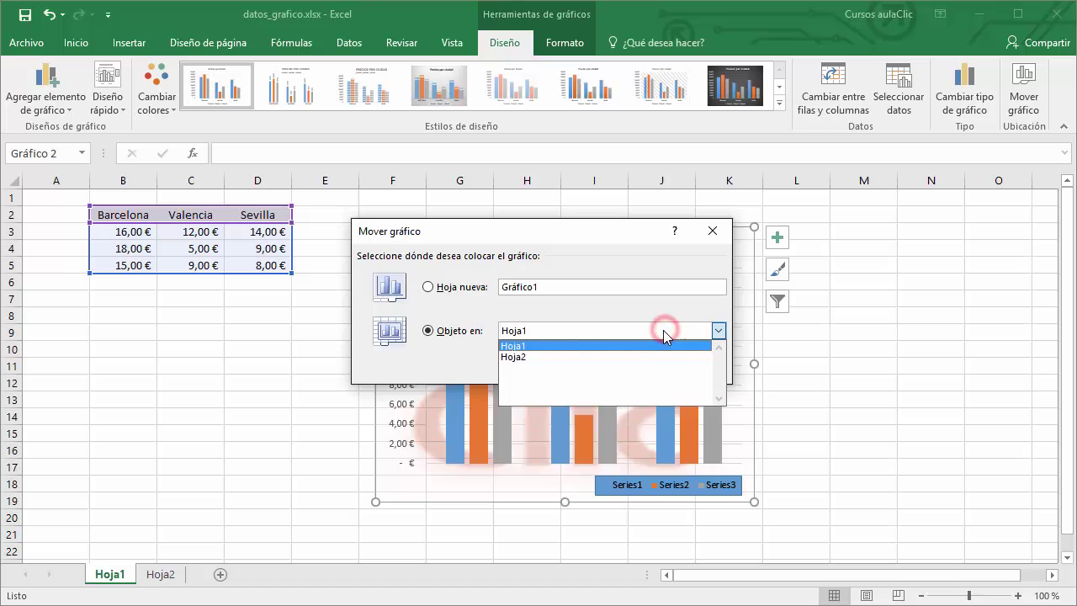
click(657, 357)
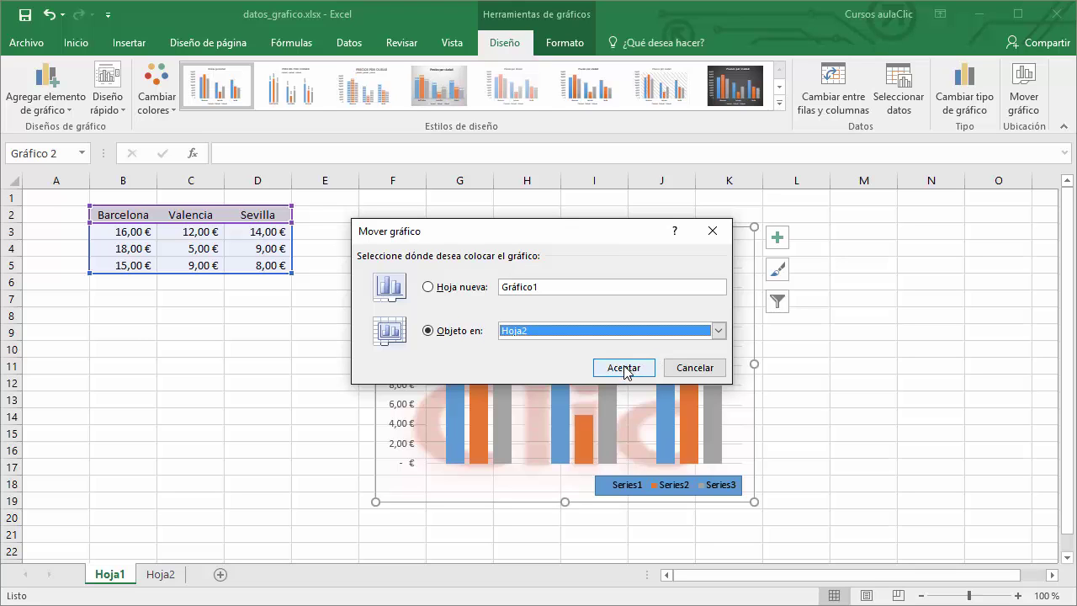
click(624, 368)
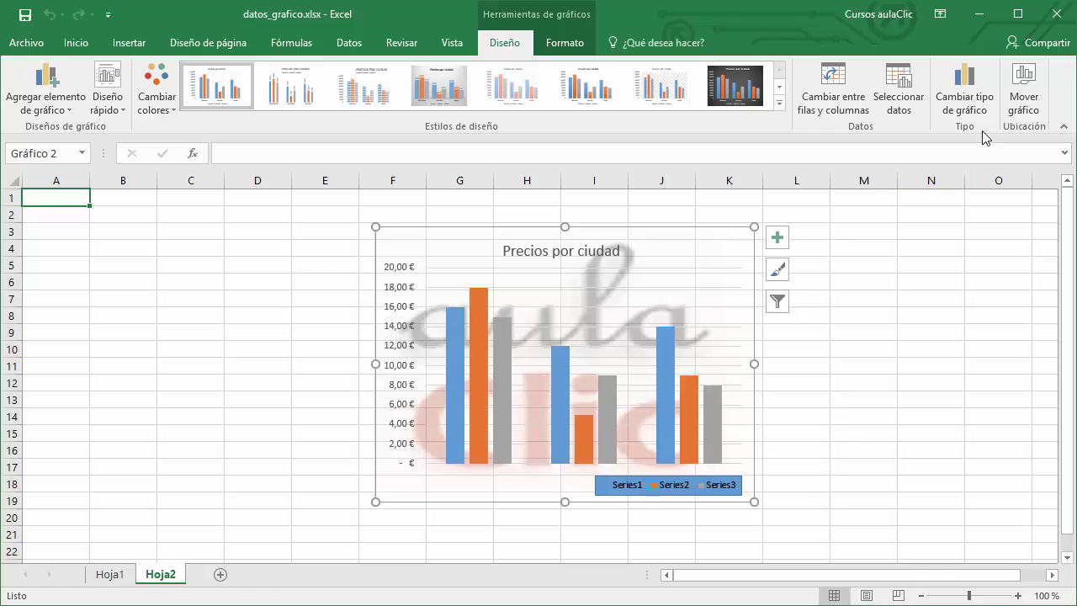
Move the chart from Hoja2 to a new chart sheet, Gráfico1
click(1024, 105)
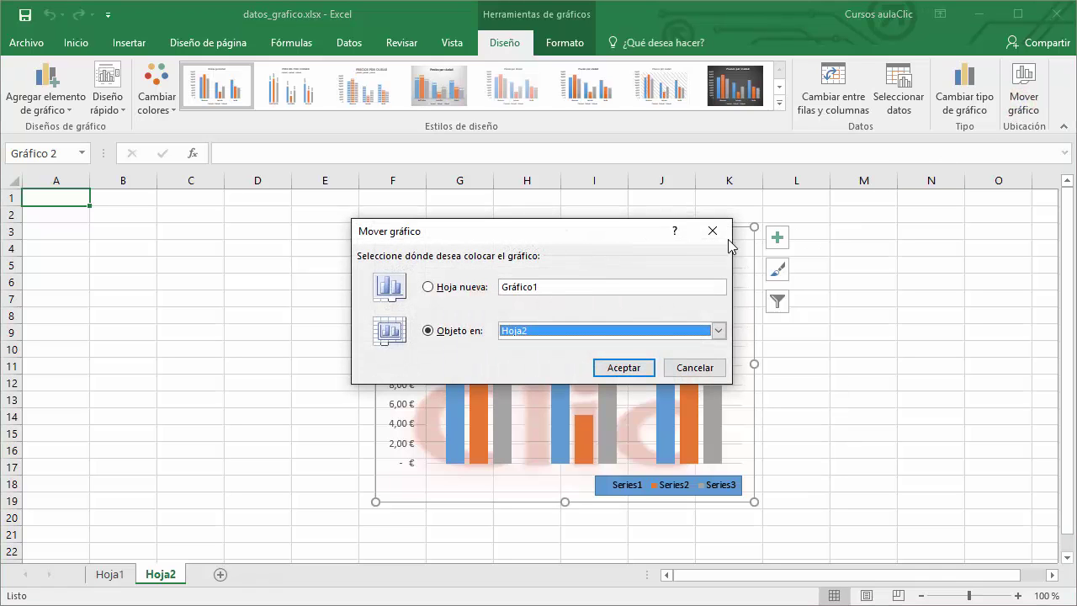
click(478, 289)
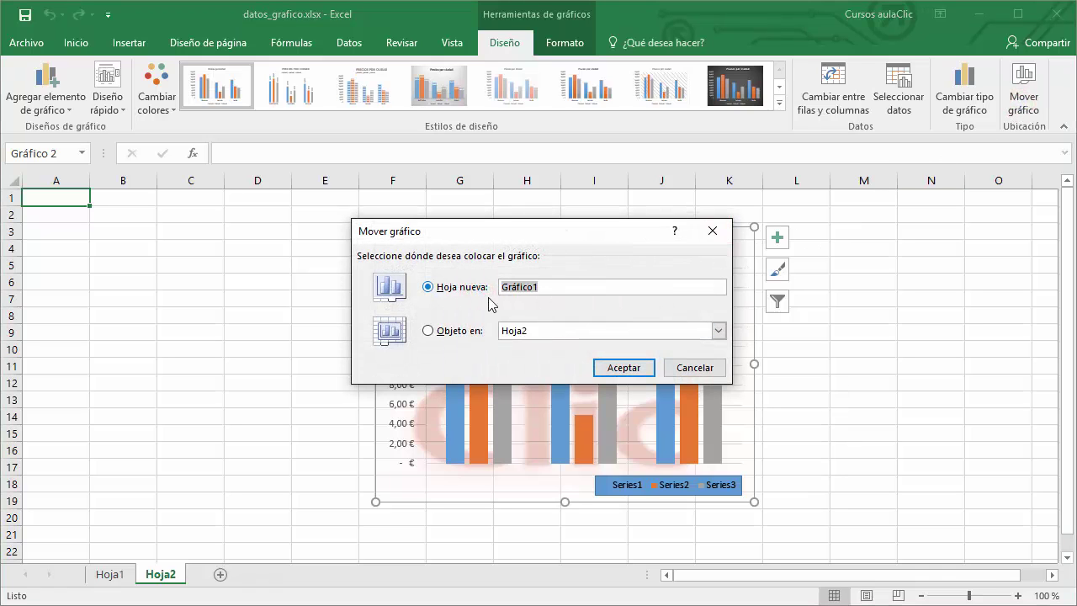
click(624, 368)
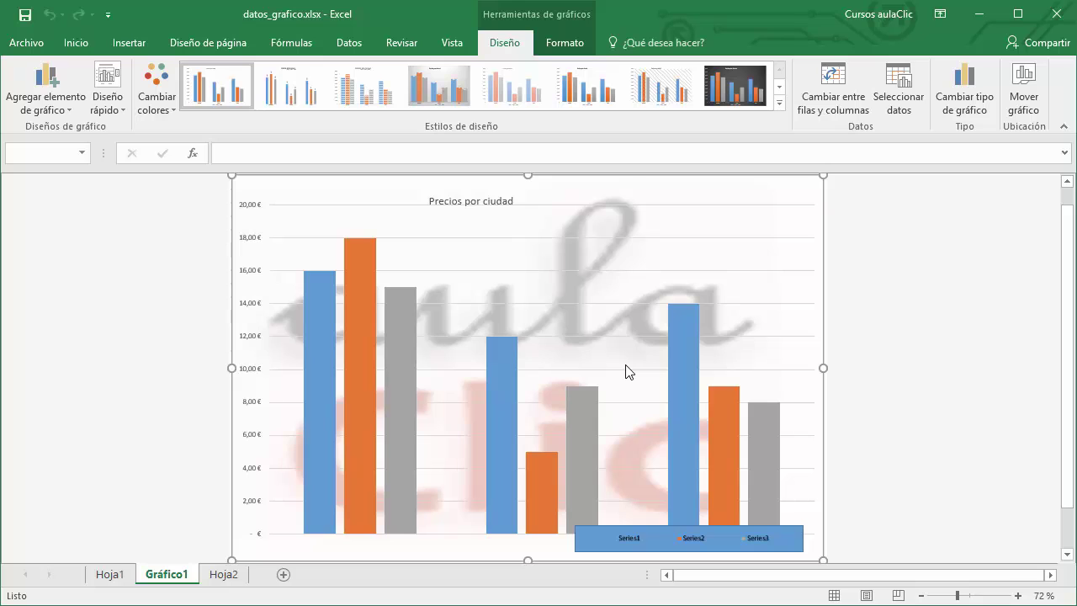
Select the Gráfico1 chart and view its fixed 16,87 × 25,83 cm size under Formato
click(617, 328)
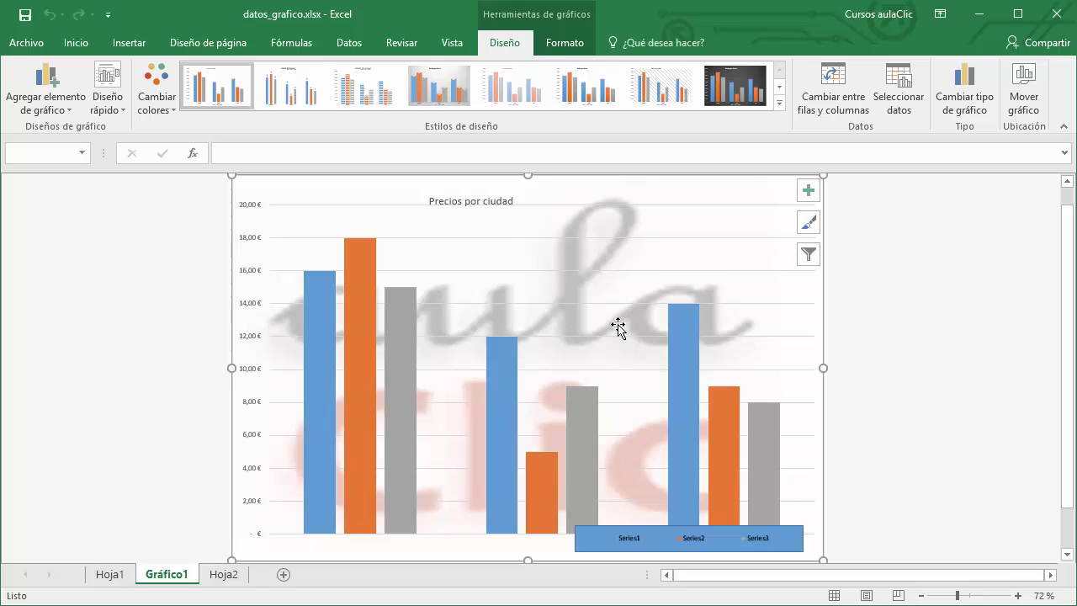
click(577, 46)
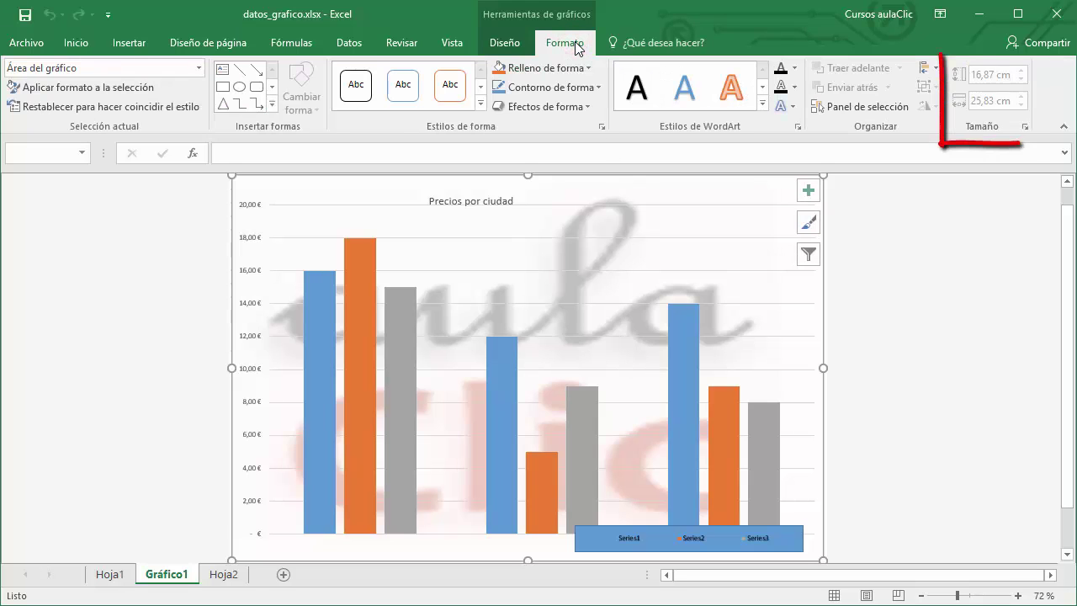